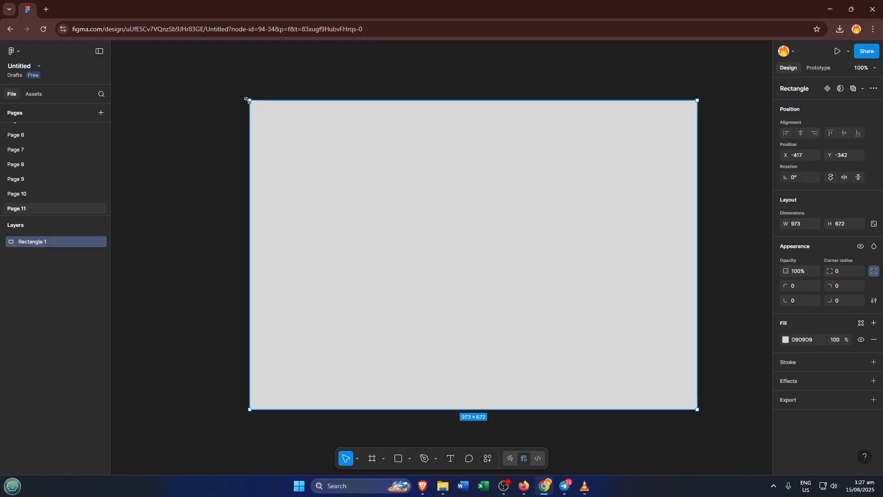
- Enlarge the rectangle to about 1115 × 693 and set its fill to near-white FFFAFA
left_click_drag(250, 100, 184, 91)
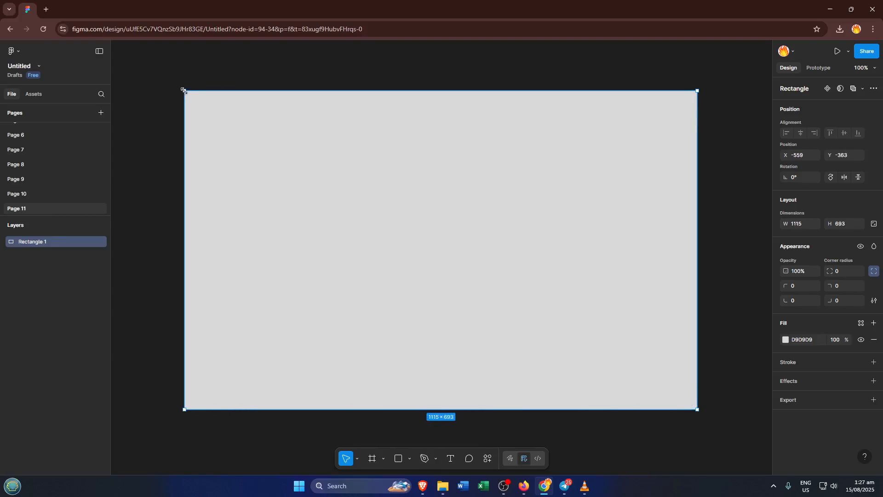
left_click(785, 341)
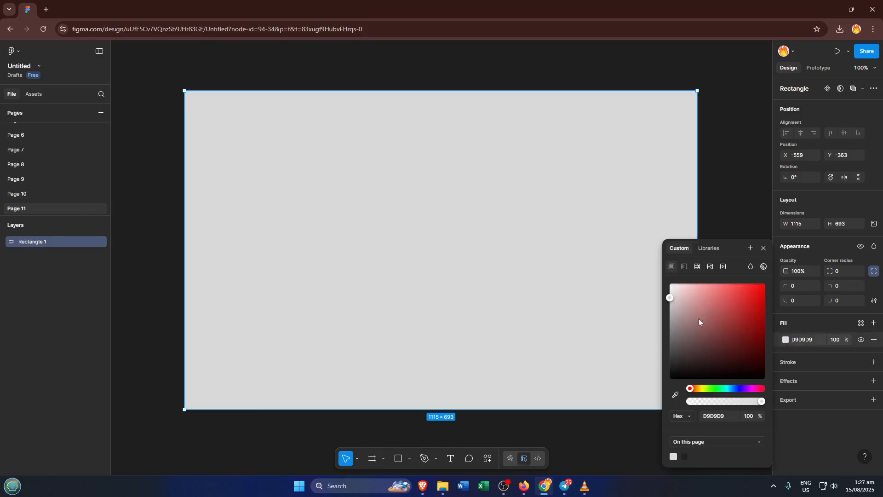
left_click(672, 284)
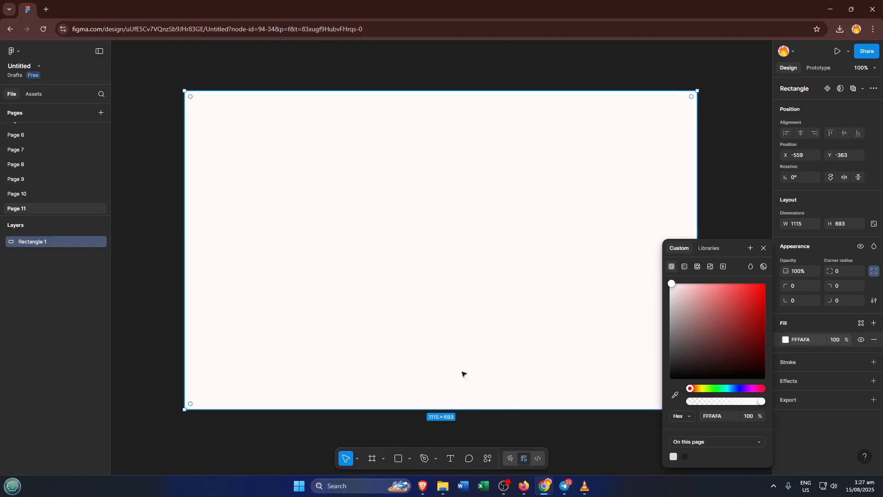
left_click(764, 248)
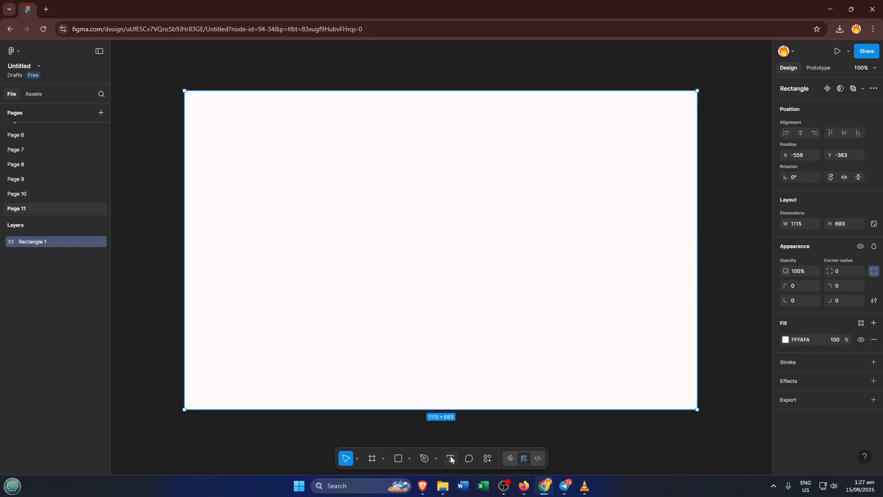
- Add a text layer reading "GLowwing" on the left side of the rectangle
left_click(615, 423)
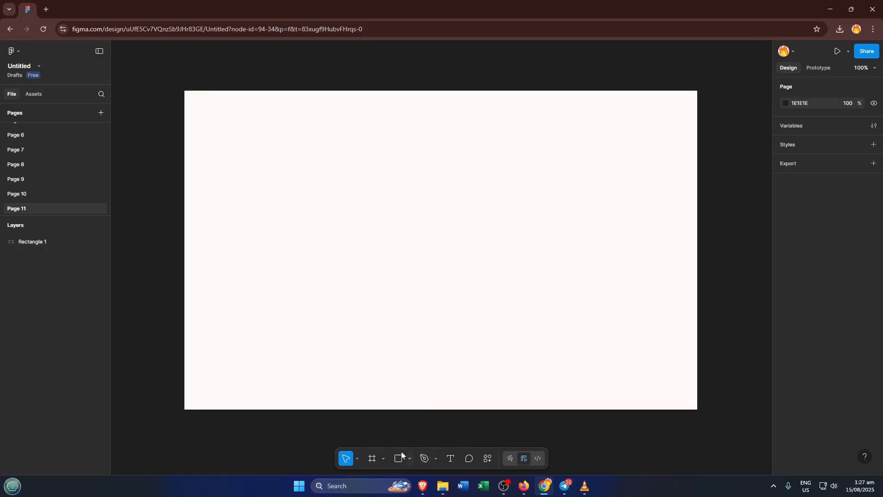
left_click(451, 459)
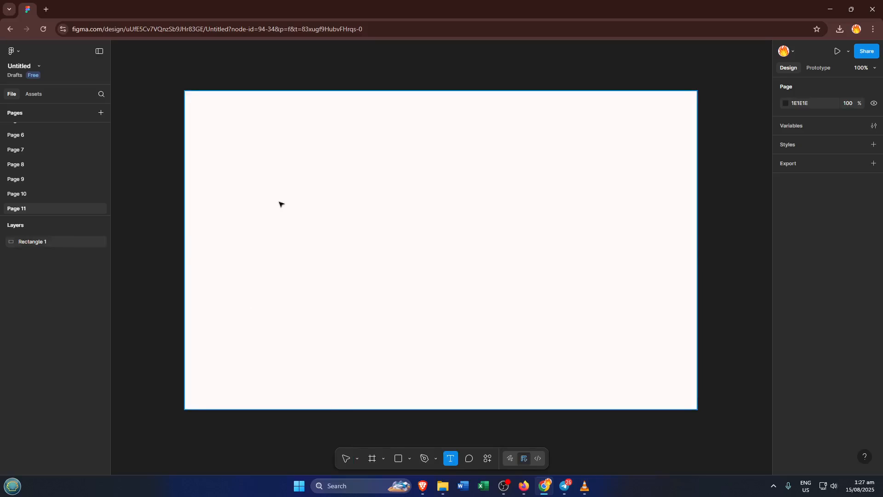
left_click(261, 204)
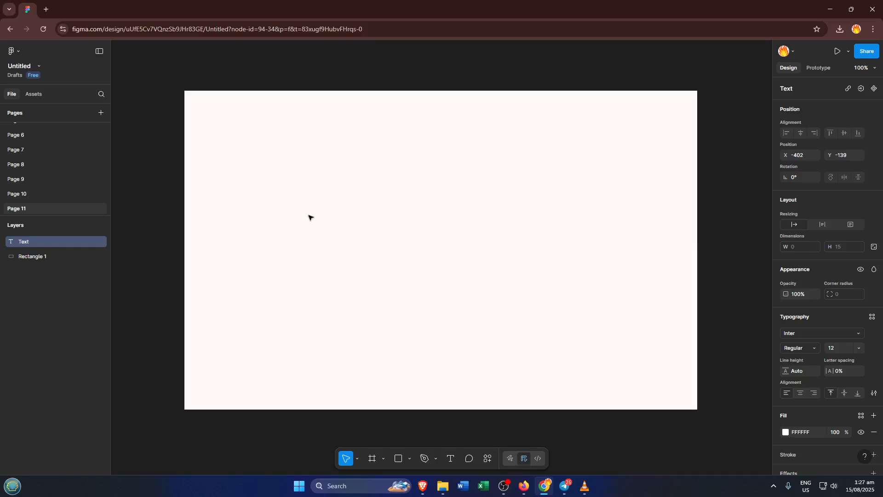
type("GLowwing")
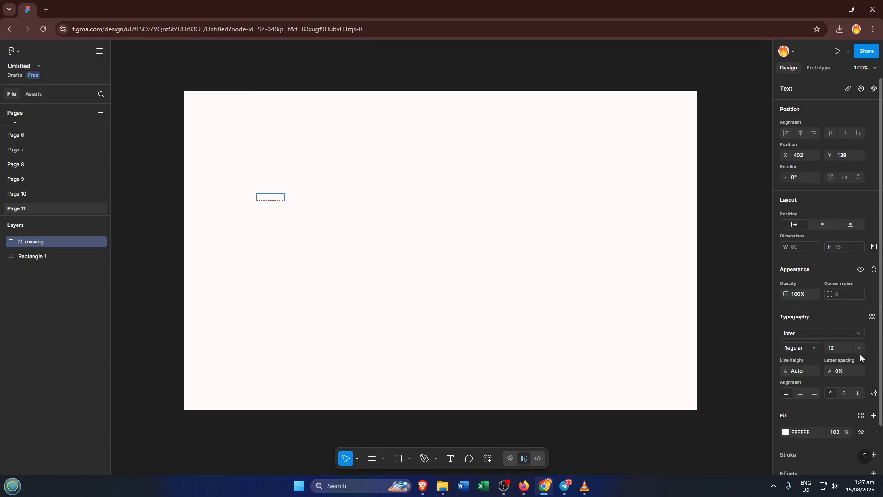
- Try to set the text's font size to 70
left_click(846, 347)
left_click(858, 348)
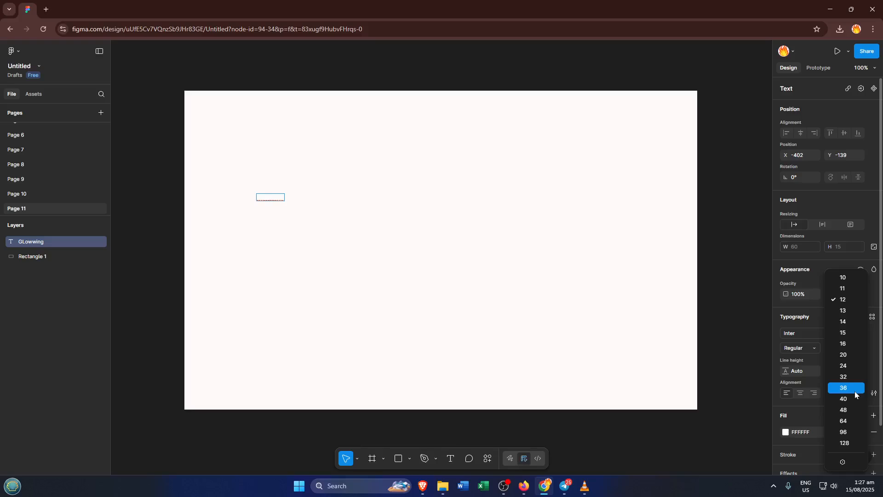
left_click(854, 421)
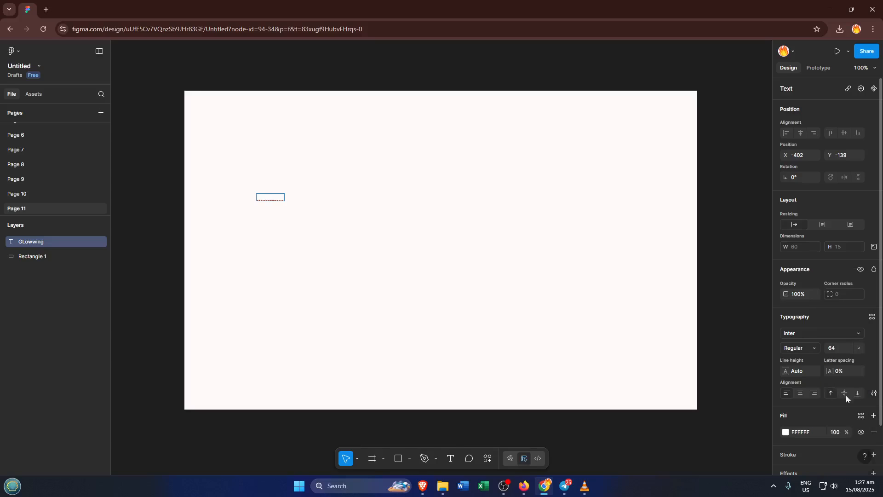
left_click(834, 349)
key("Tab")
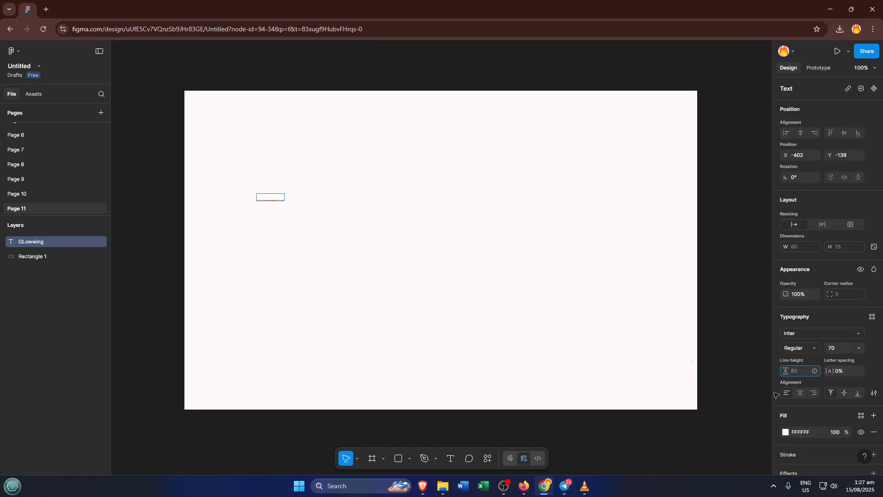
- Try to colour the text red EF1010
left_click(787, 432)
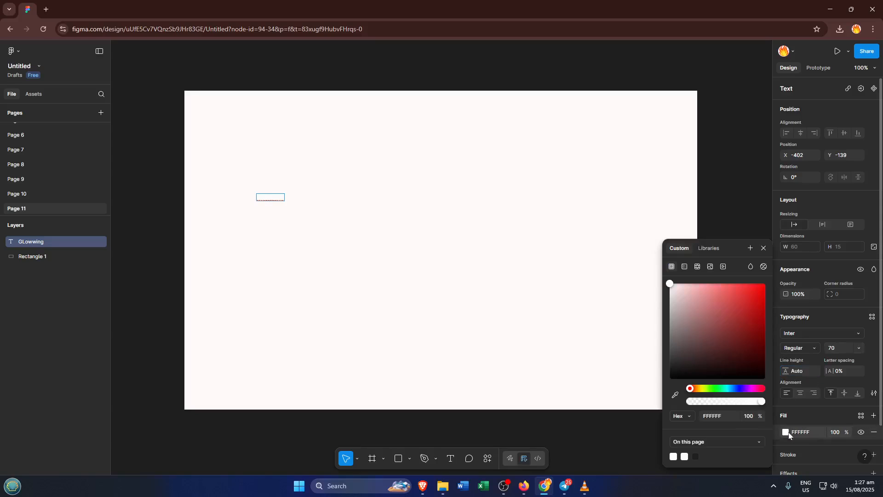
left_click(752, 296)
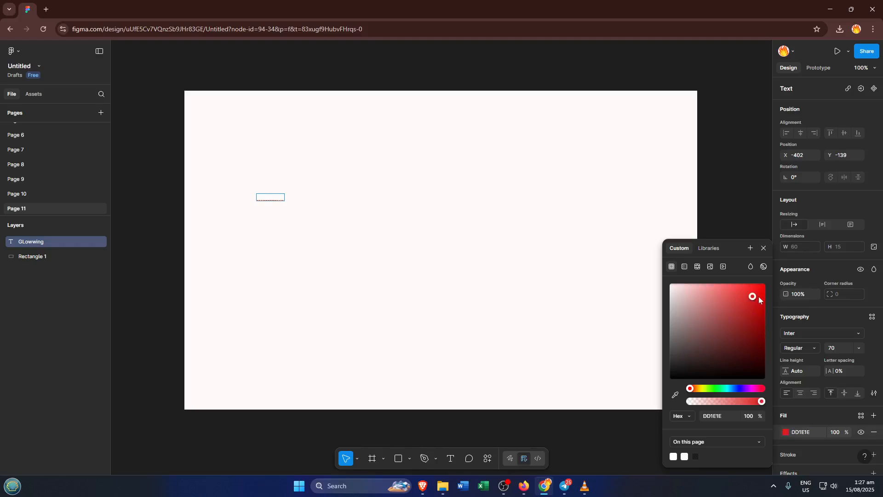
left_click(759, 290)
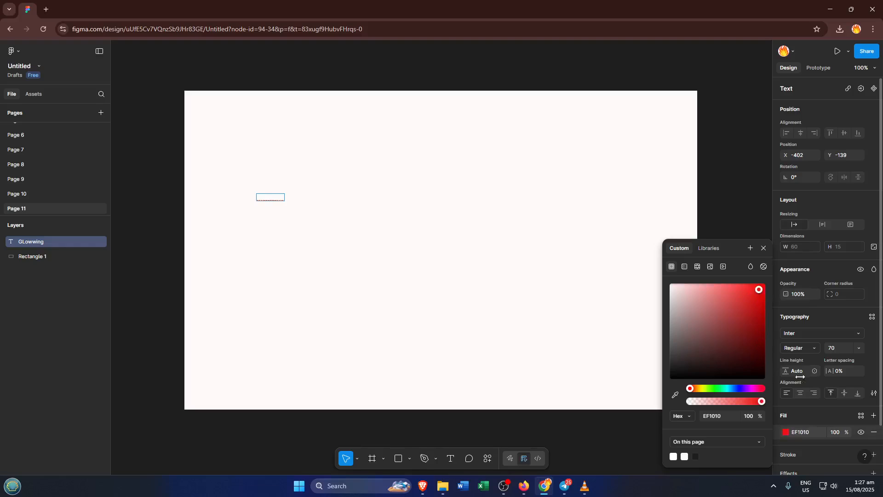
left_click(837, 346)
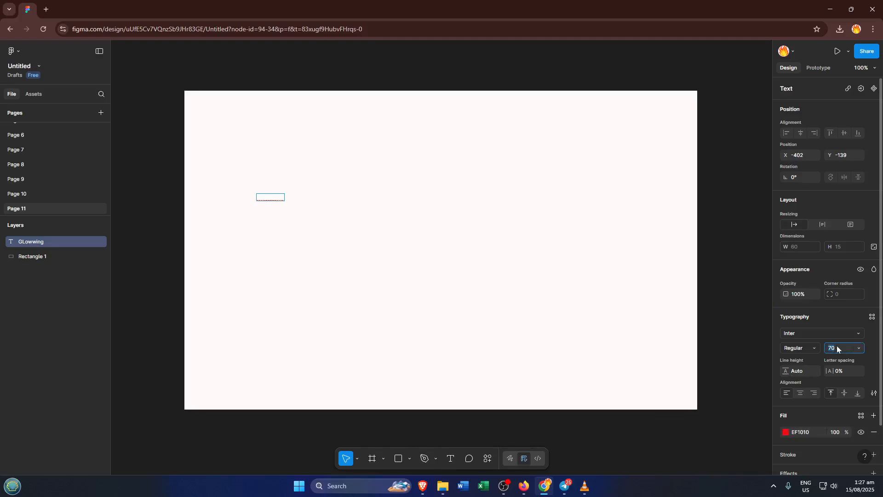
key("Tab")
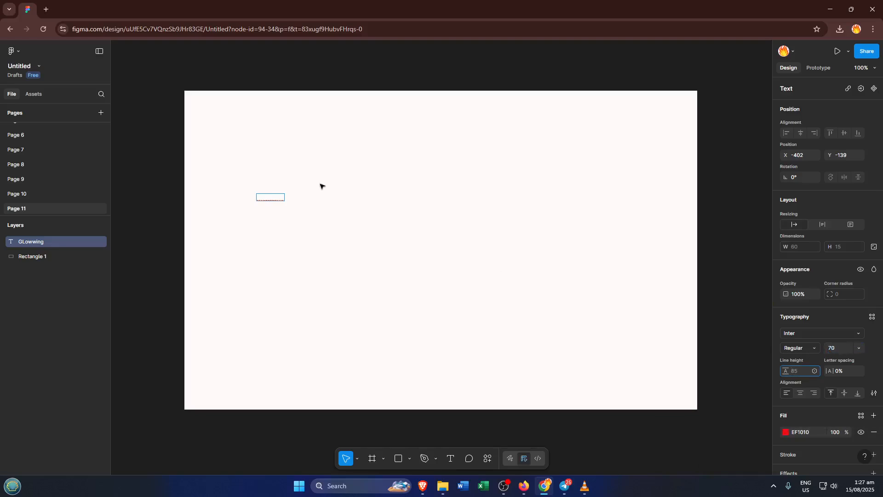
key("Escape")
left_click(336, 191)
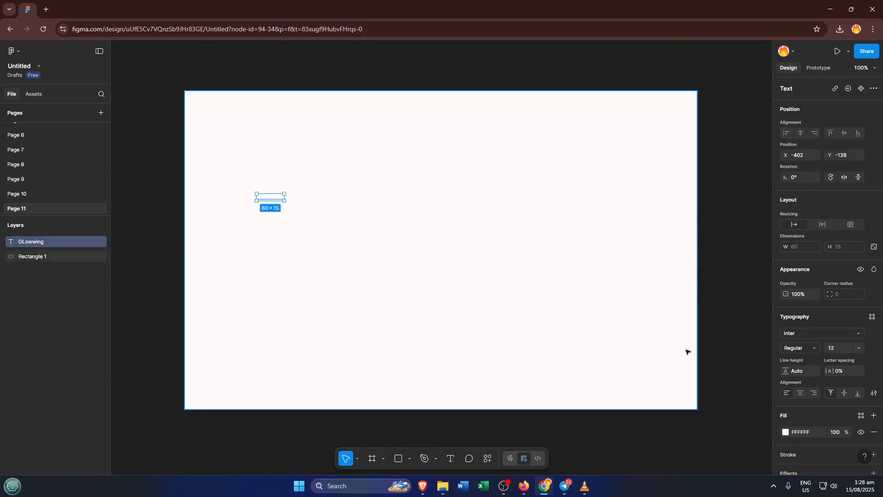
- Select the text layer and set its font size to 70
key("ctrl+a")
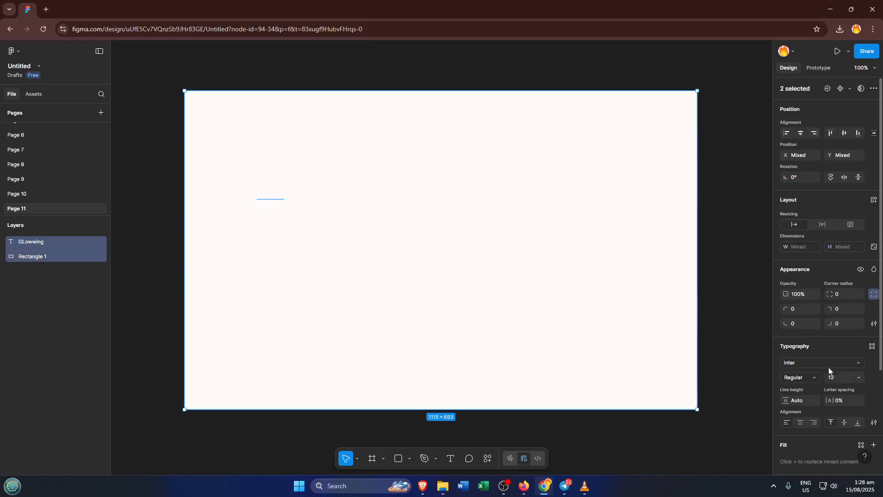
left_click(273, 201)
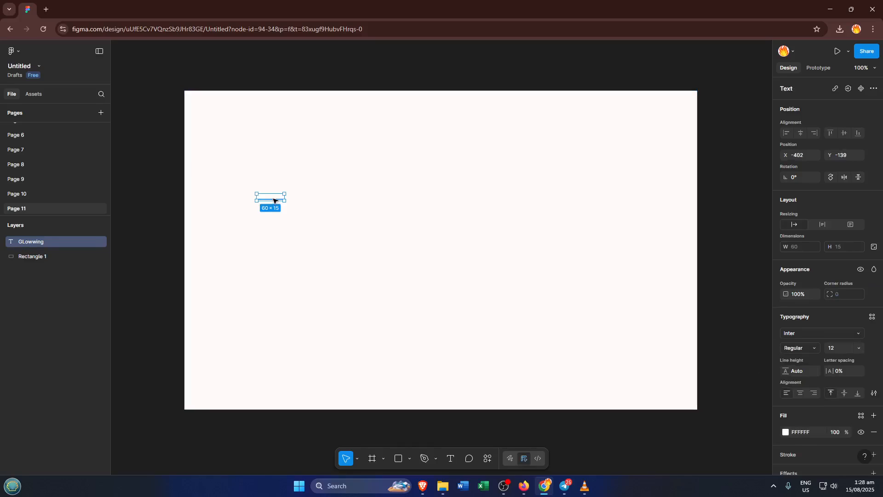
left_click(845, 348)
type("70")
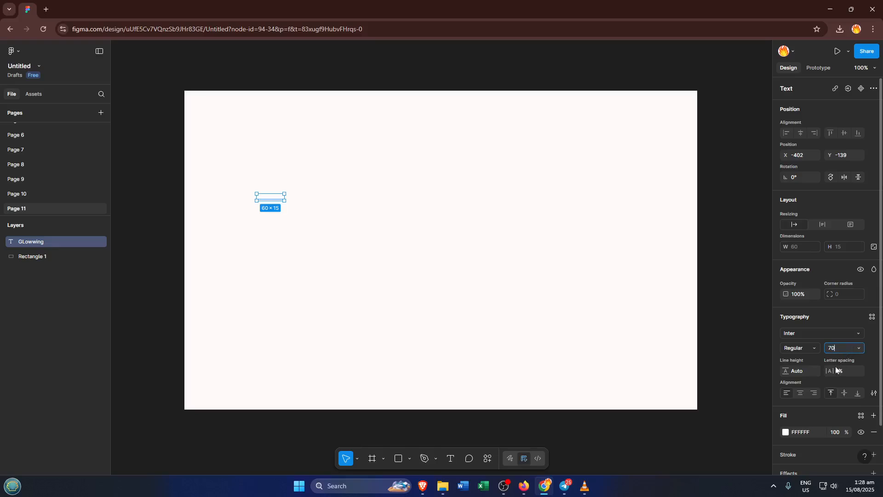
key("Tab")
- Change the text's fill colour to red EA080B
left_click(785, 433)
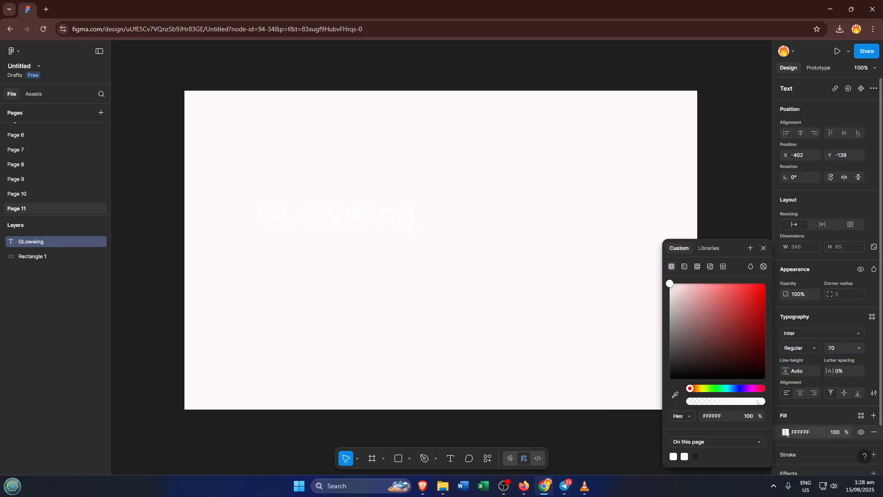
left_click(761, 293)
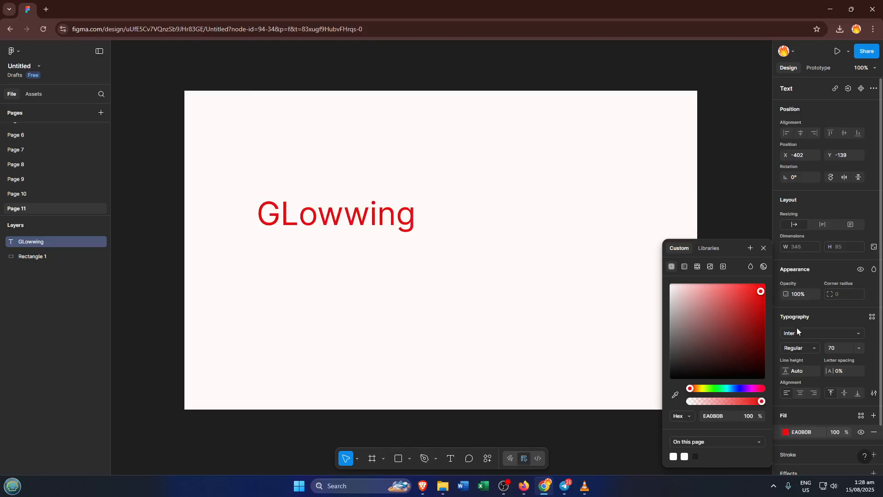
key("Return")
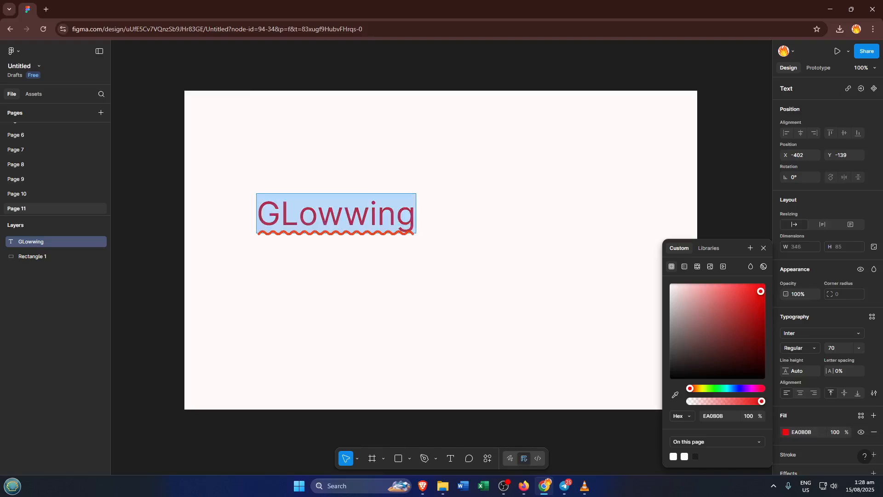
- Delete the extra "w" so the text reads "GLowing"
left_click(343, 214)
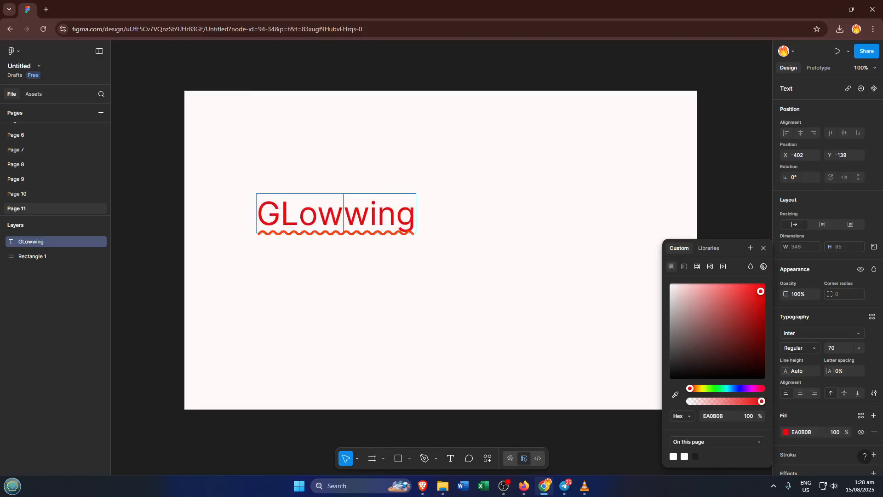
key("BackSpace")
key("Escape")
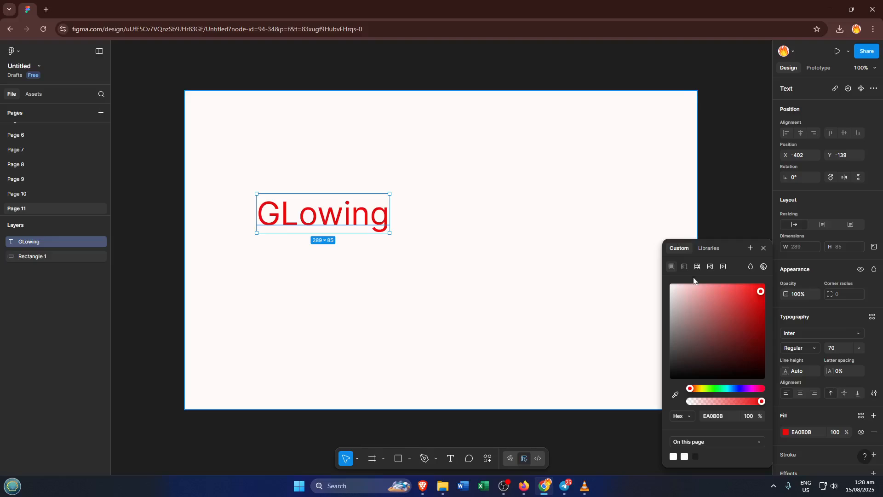
- Change the text's font to Super Shiny by searching for "super"
left_click(537, 266)
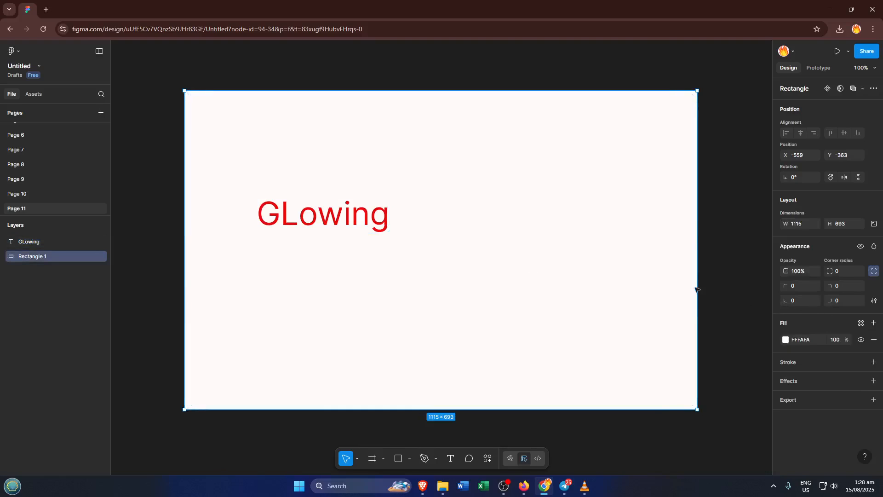
left_click(388, 226)
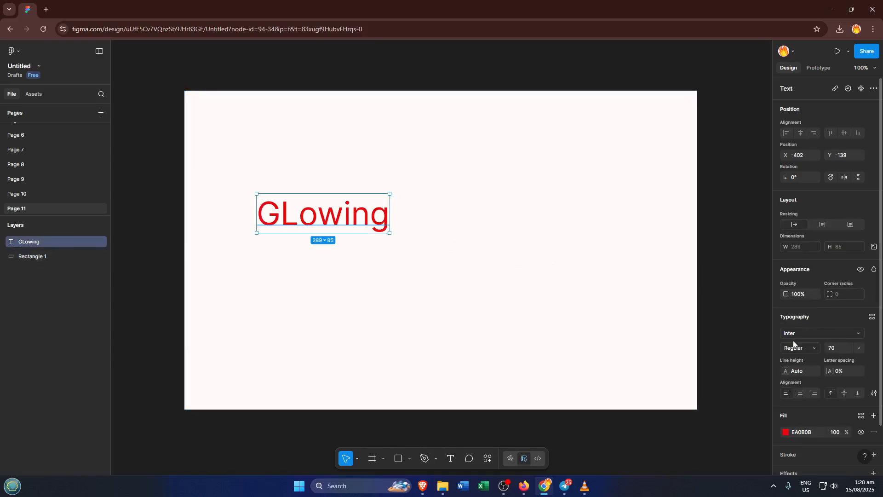
left_click(822, 330)
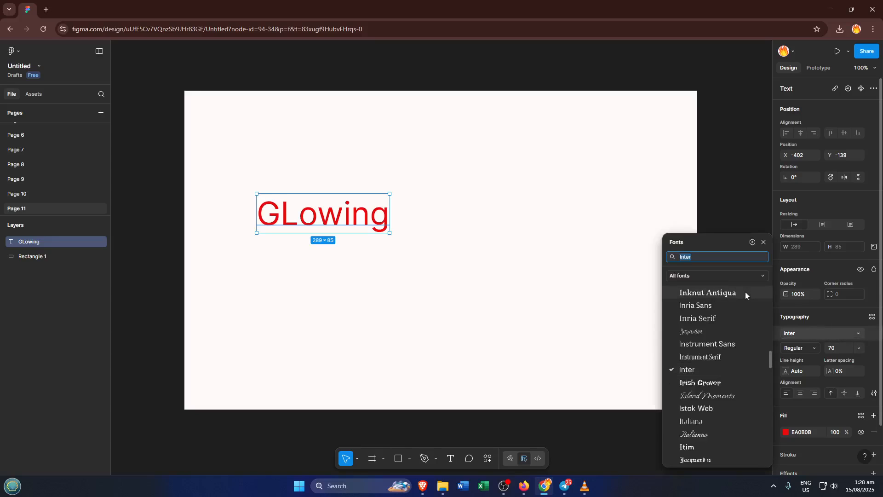
type("s")
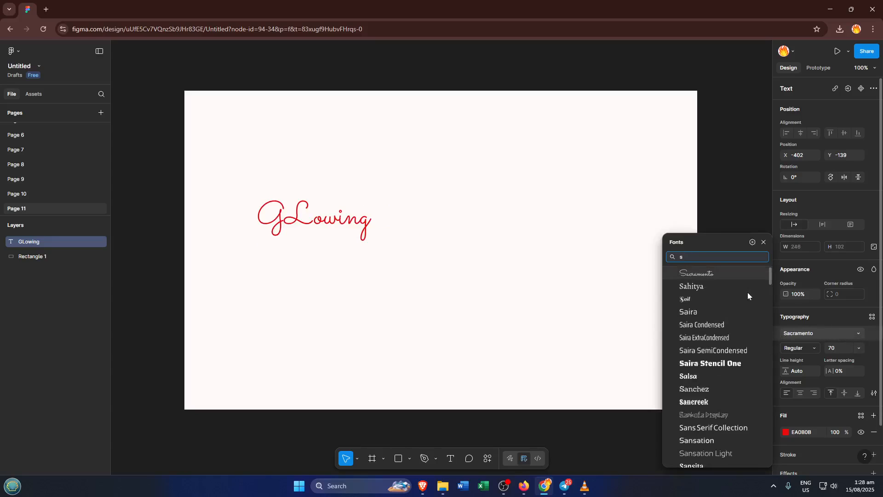
type("uper")
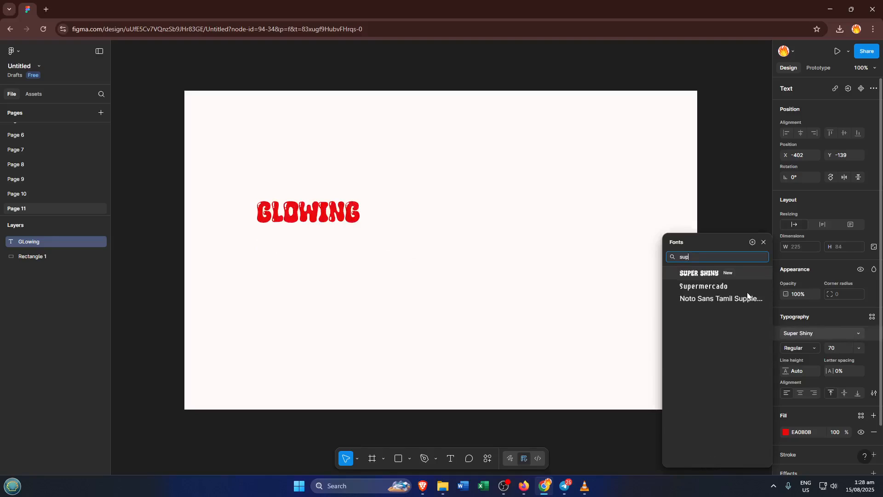
left_click(693, 275)
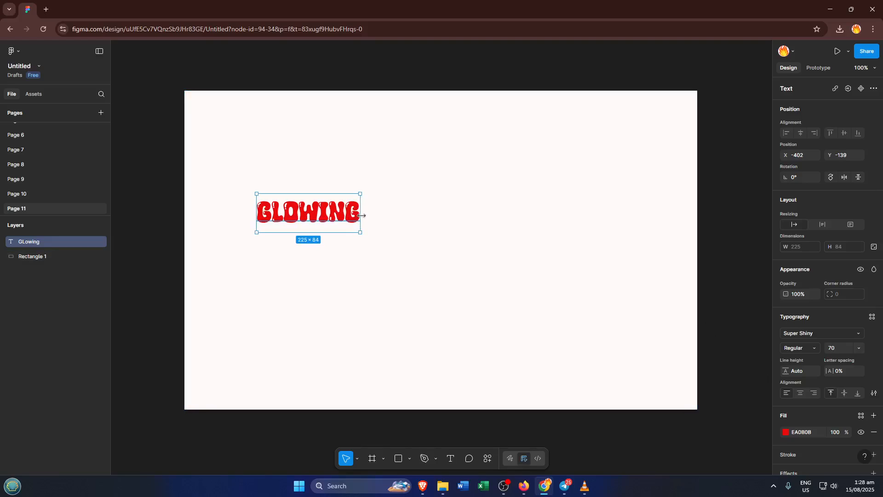
- Widen the text box to about 459 px and reselect the text
left_click_drag(361, 214, 467, 210)
left_click(559, 300)
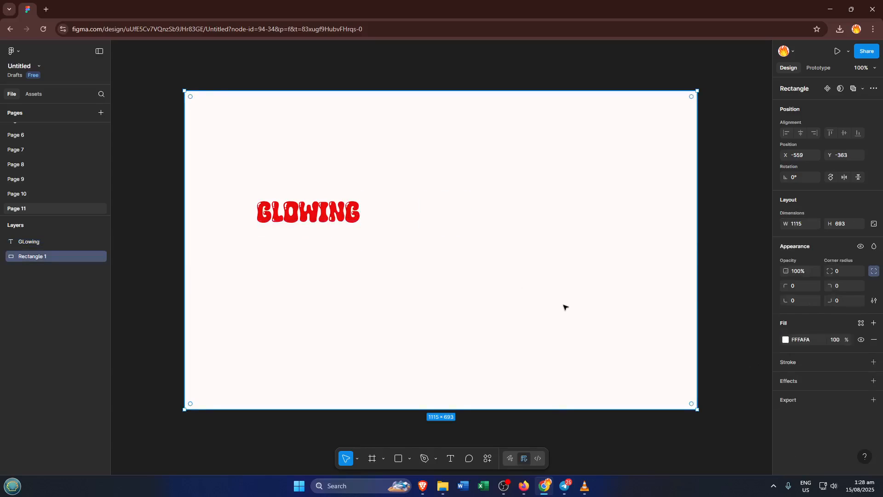
left_click(319, 216)
- Add a black outside stroke to the GLowing text
scroll(824, 401, "down", 2)
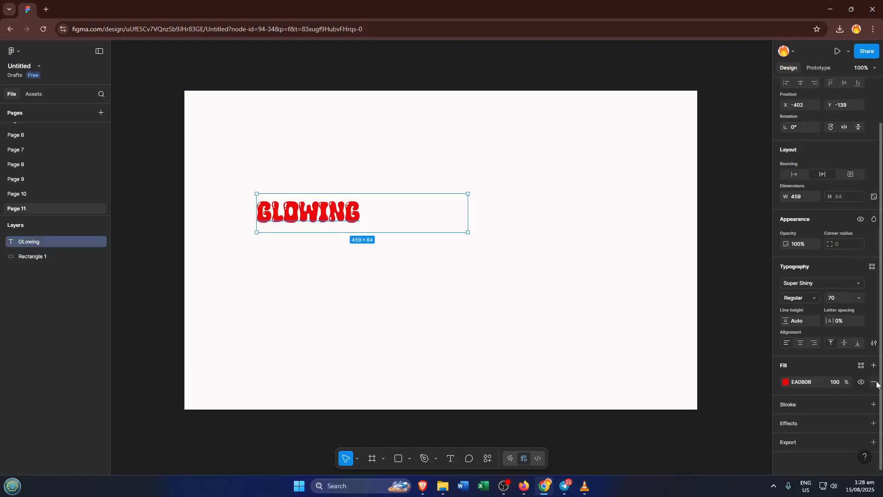
left_click(873, 405)
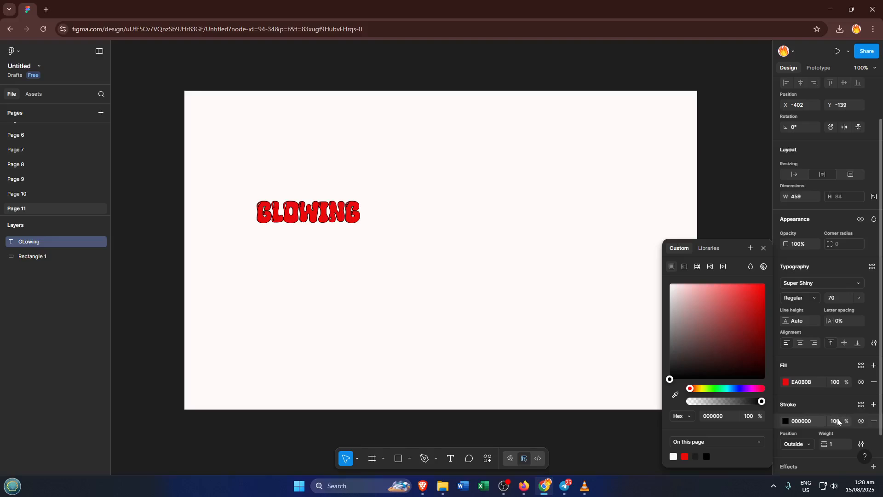
left_click(844, 443)
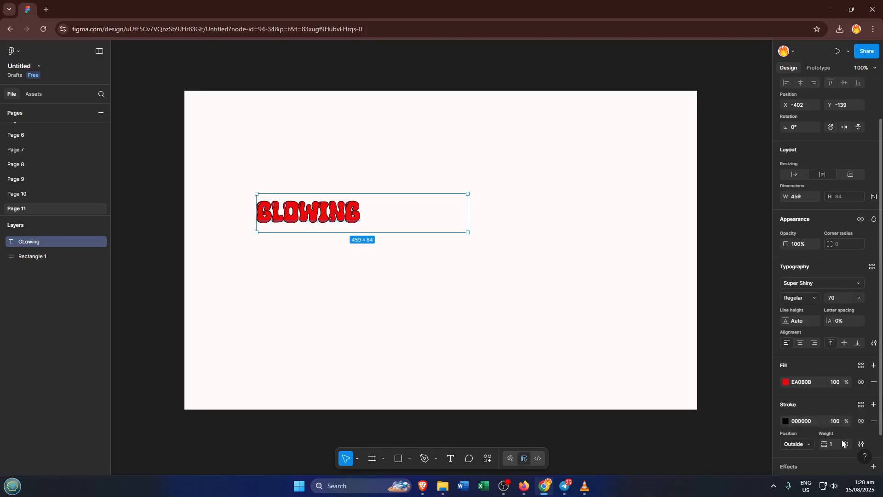
left_click(844, 444)
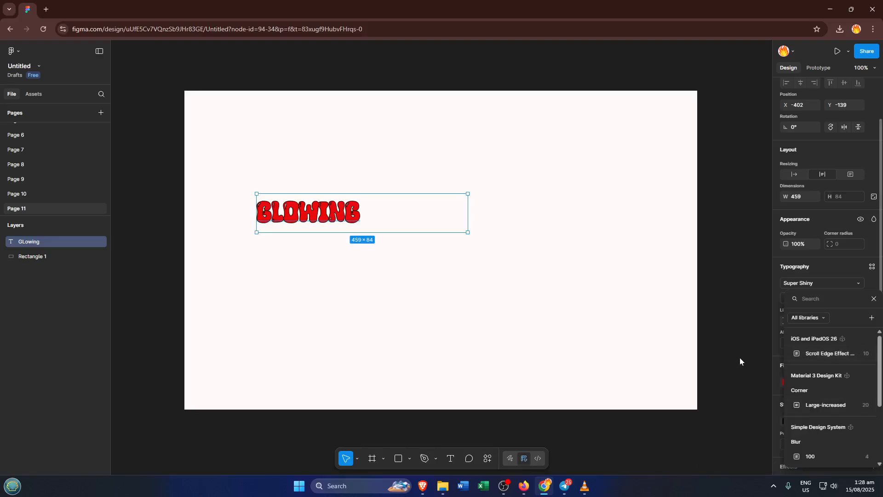
key("Escape")
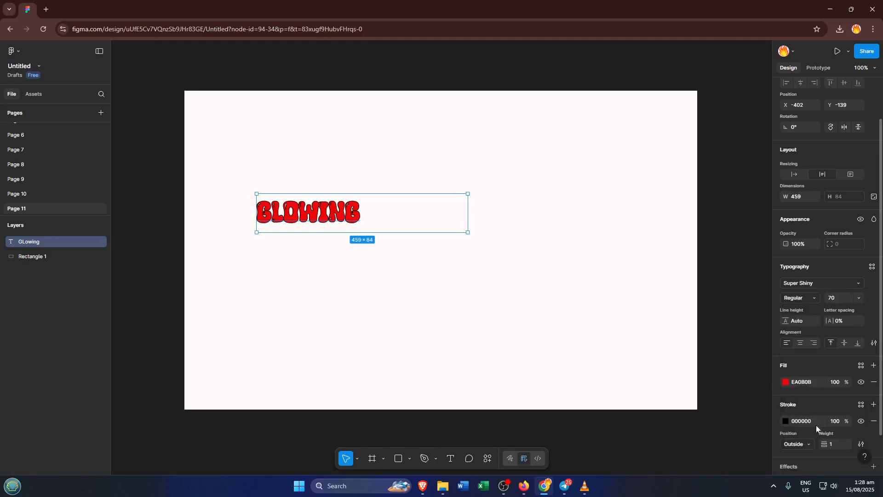
- Add a drop shadow to the text with X 25, Y 25, blur 5 and 50% colour opacity
scroll(836, 391, "down", 1)
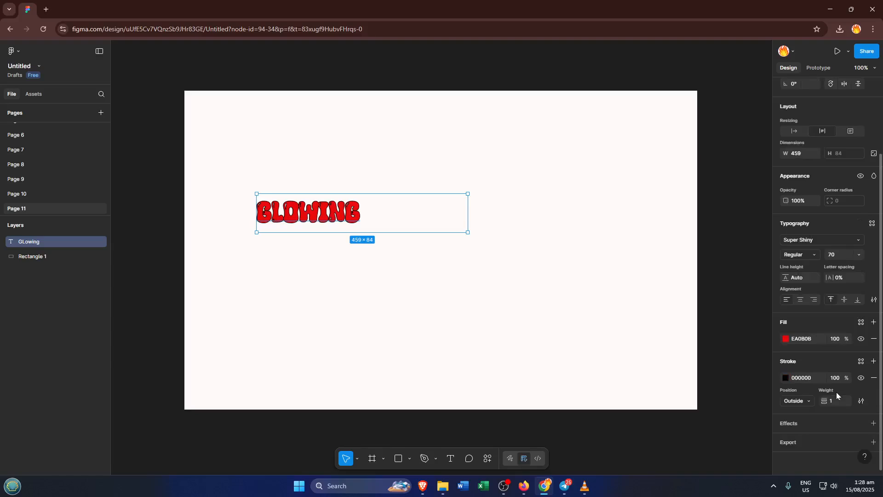
left_click(873, 423)
scroll(799, 403, "down", 1)
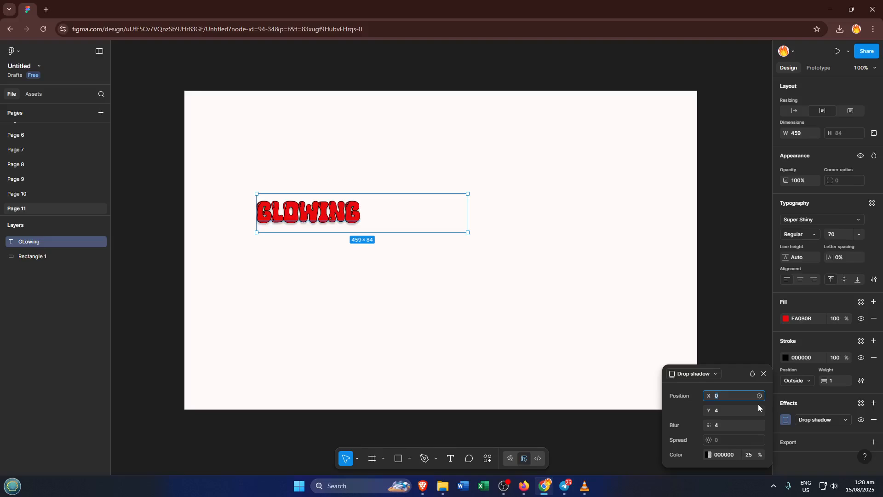
type("25")
key("Tab")
type("25")
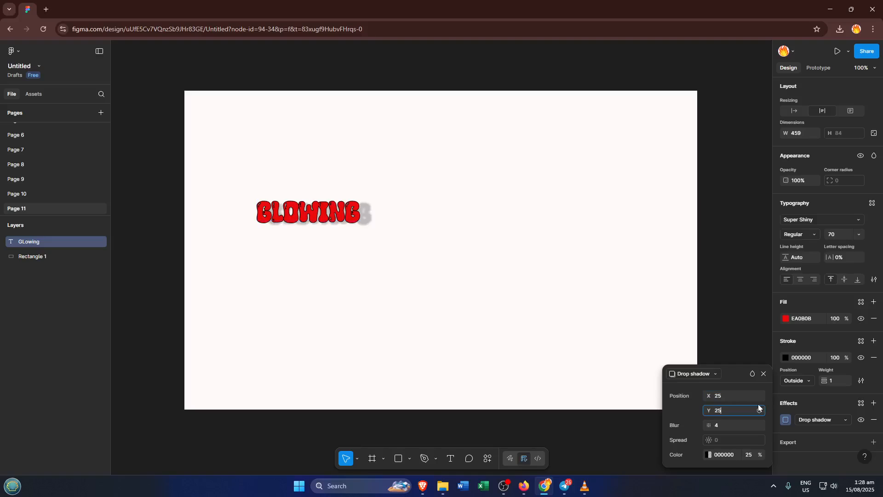
key("Tab")
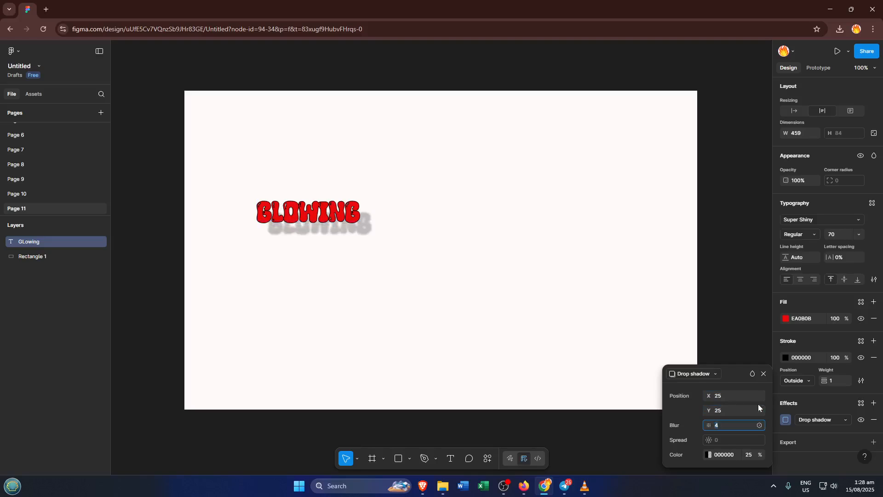
type("5")
key("Tab")
left_click(749, 454)
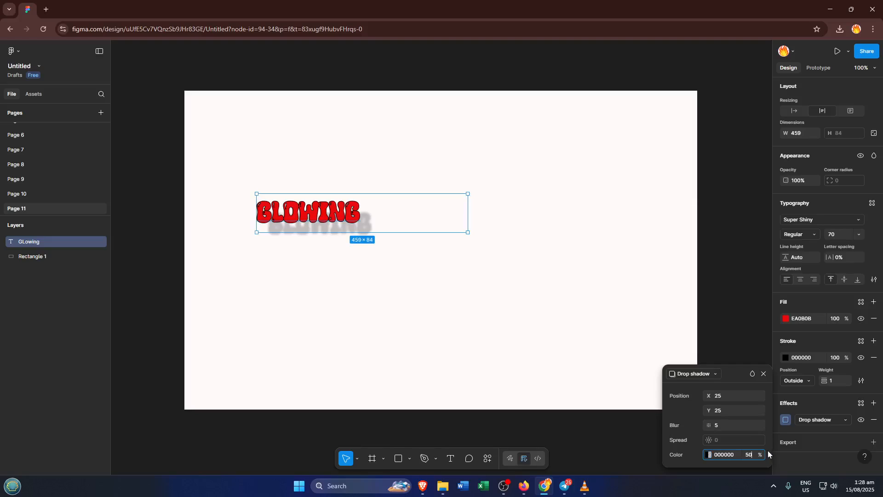
left_click(770, 445)
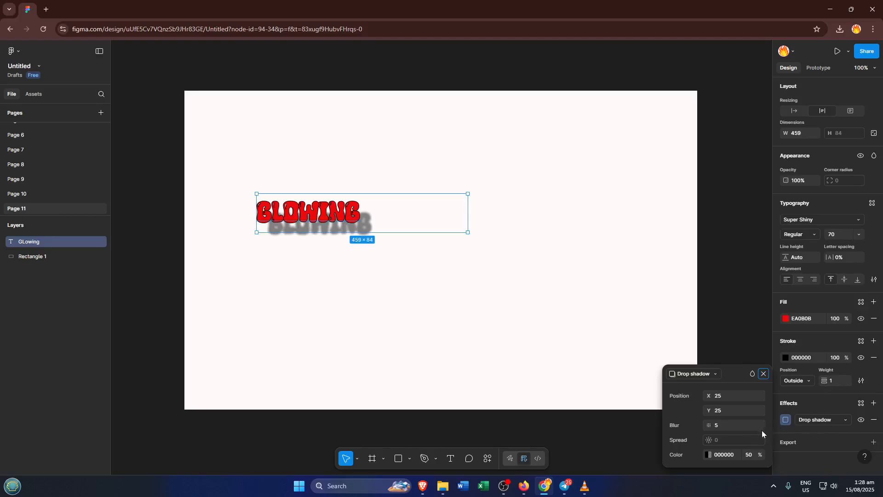
- Set the text's stroke weight to 10
left_click(833, 380)
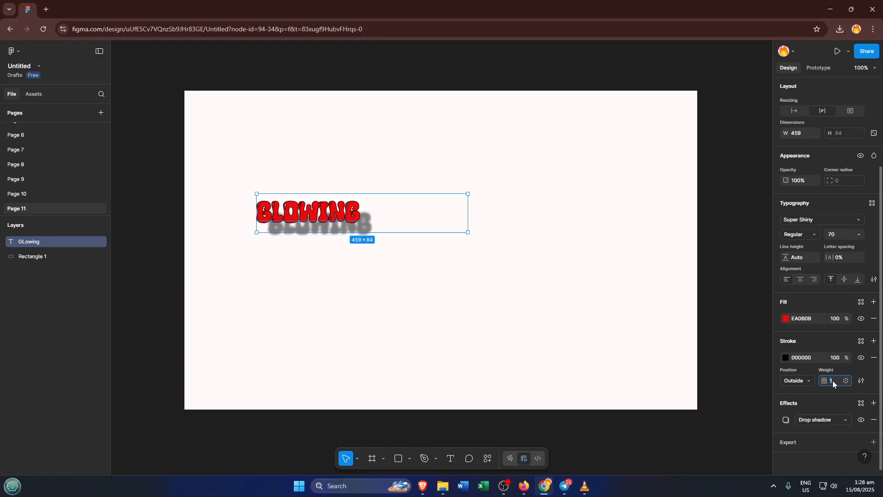
key("Tab")
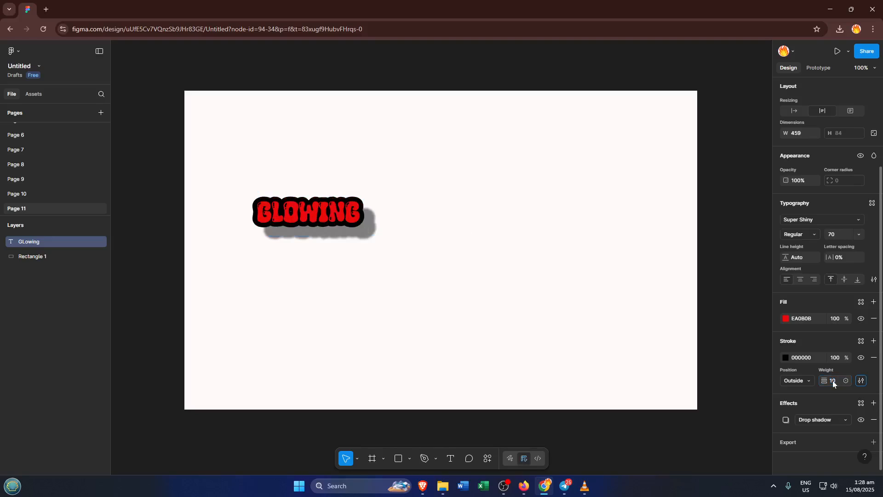
- Shrink the text box to about 277 × 64 px and move the text toward the rectangle's centre
left_click(331, 204)
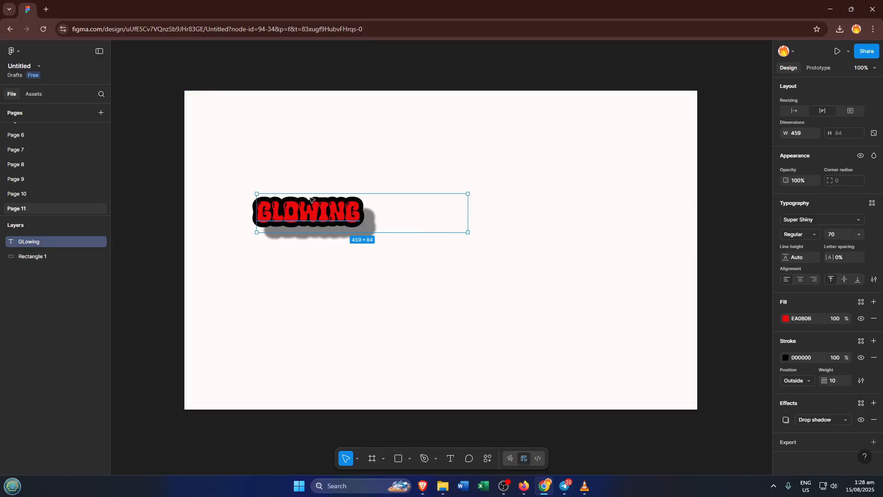
left_click(266, 178)
left_click(263, 209)
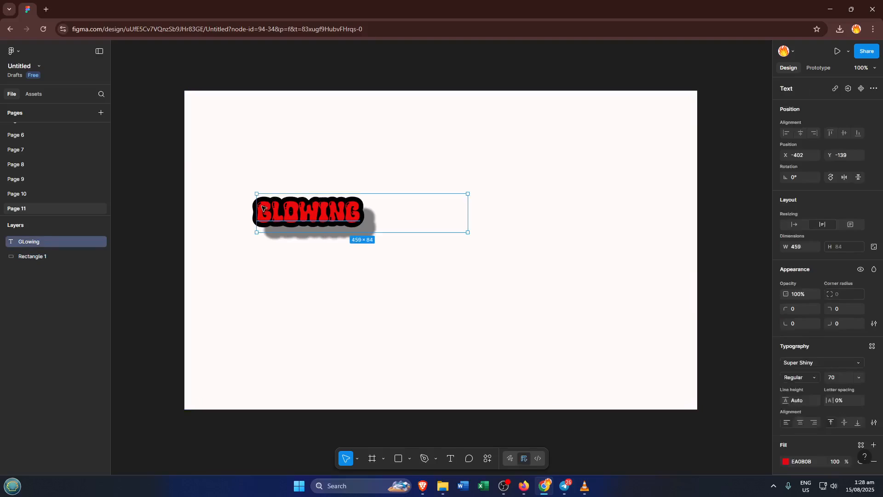
mouse_move(256, 192)
left_mouse_down()
mouse_move(238, 170)
mouse_move(257, 177)
left_mouse_up()
mouse_move(339, 216)
left_mouse_down()
mouse_move(377, 218)
mouse_move(367, 202)
mouse_move(340, 203)
left_mouse_up()
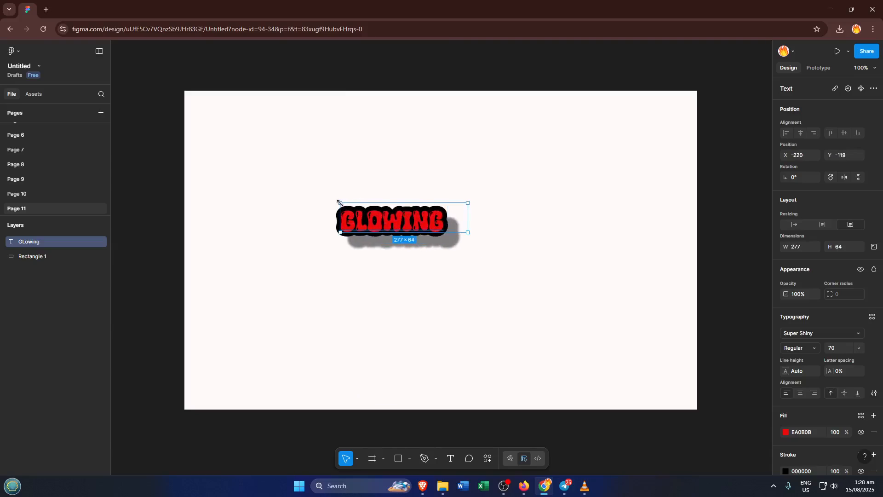
left_click(624, 226)
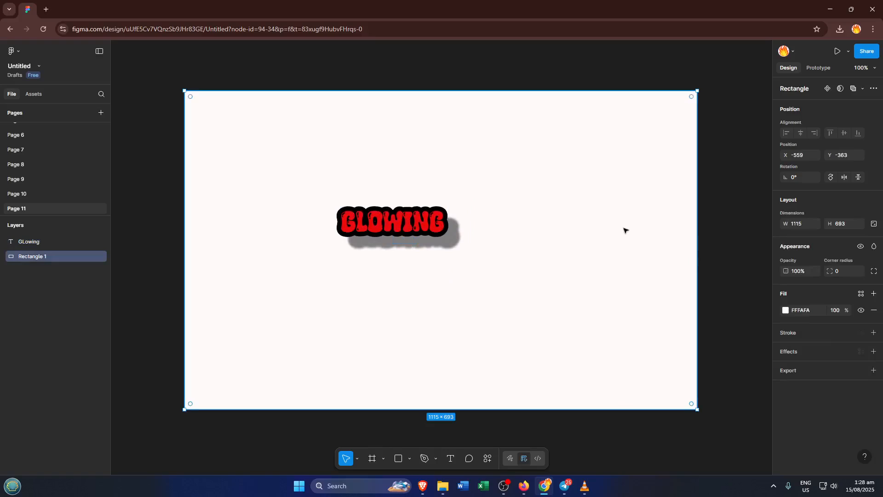